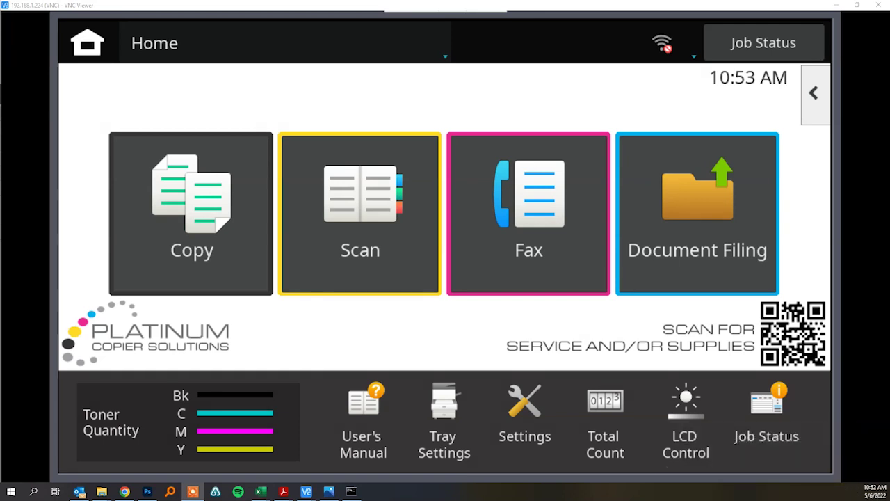
Show the copier's Network Status TCP/IP details, including IPv4 address 192.168.1.224.
click(528, 412)
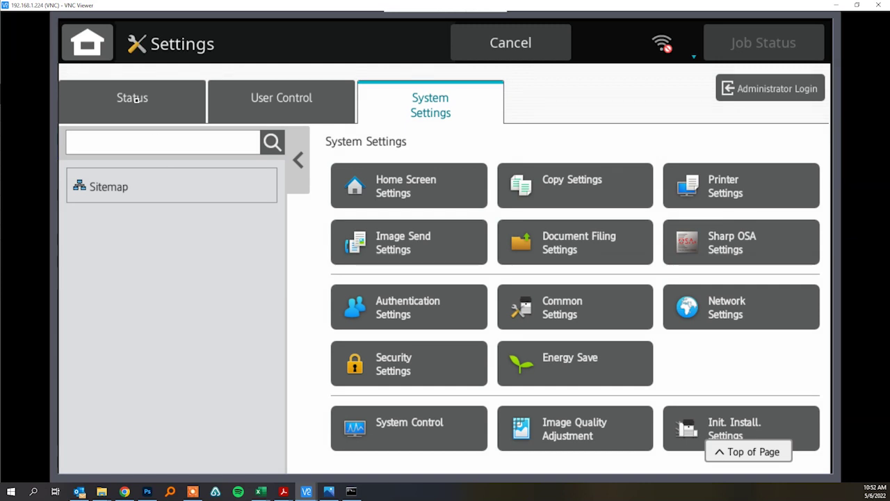
click(135, 99)
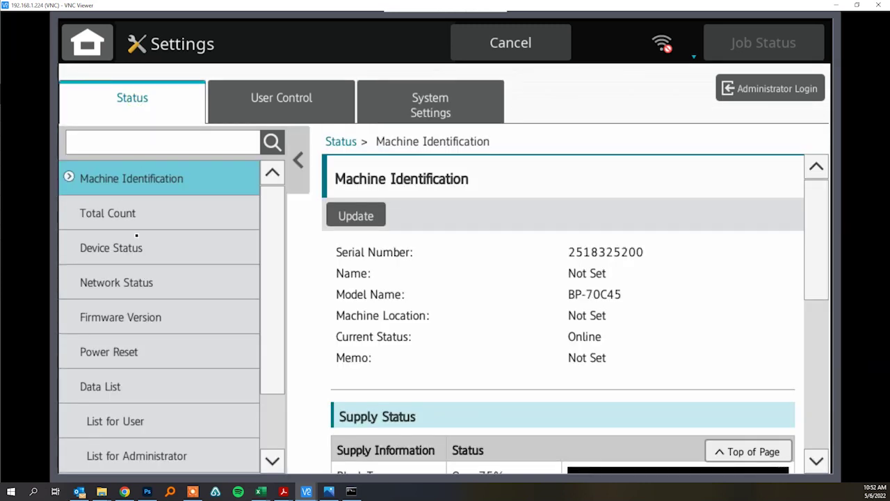
click(128, 285)
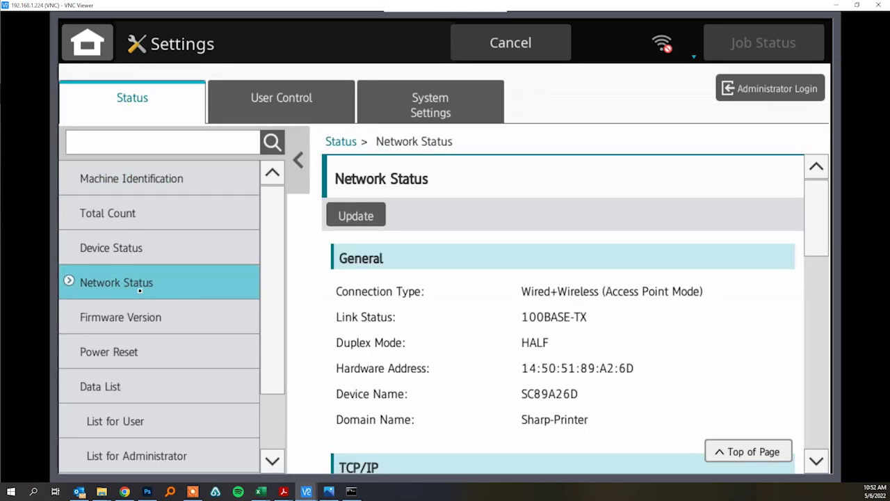
click(817, 310)
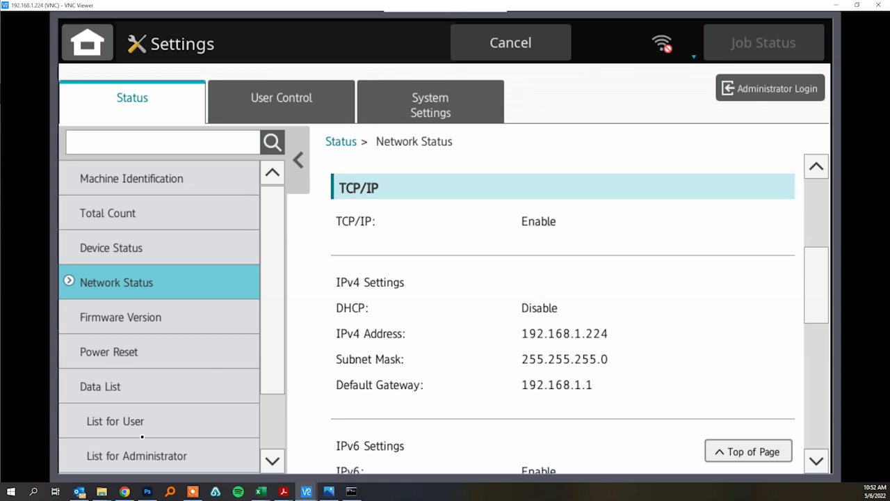
Log in to the copier's web page as Administrator with the admin password and dismiss the save-password prompt.
click(124, 491)
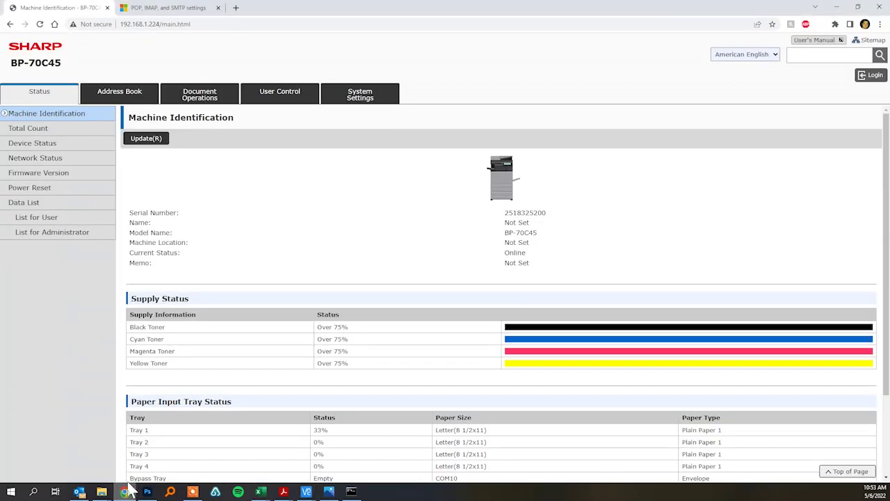
click(136, 27)
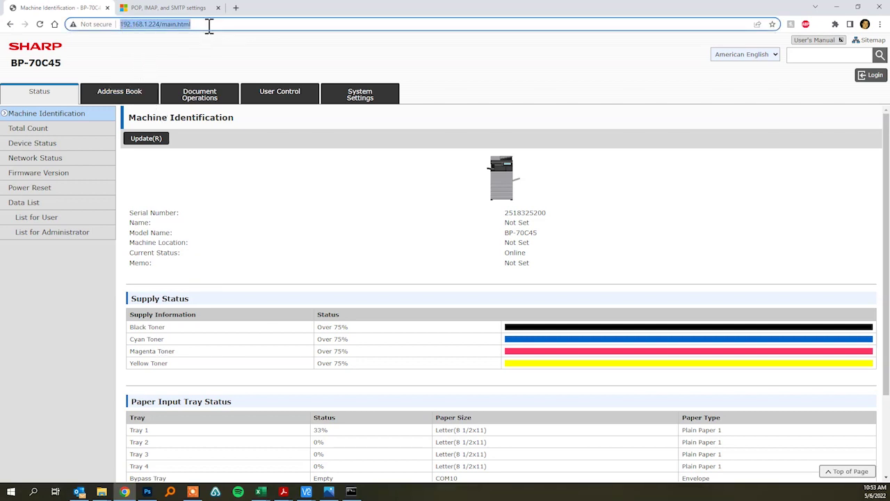
click(254, 227)
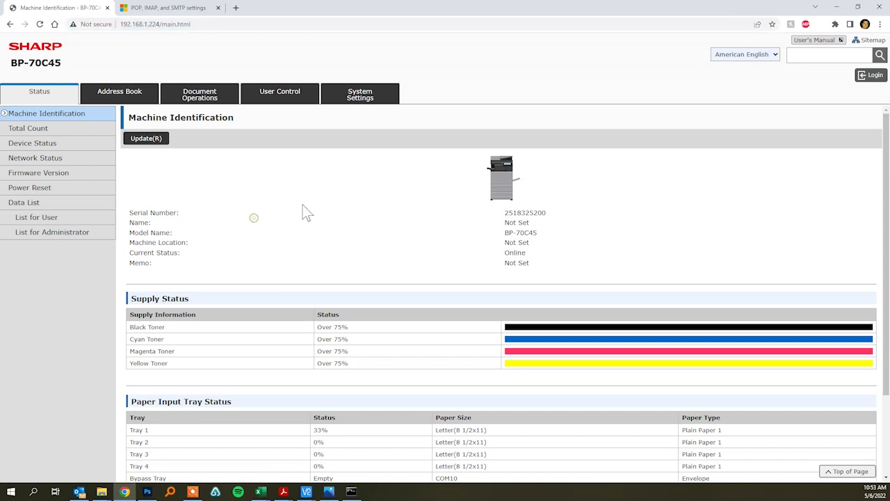
click(875, 76)
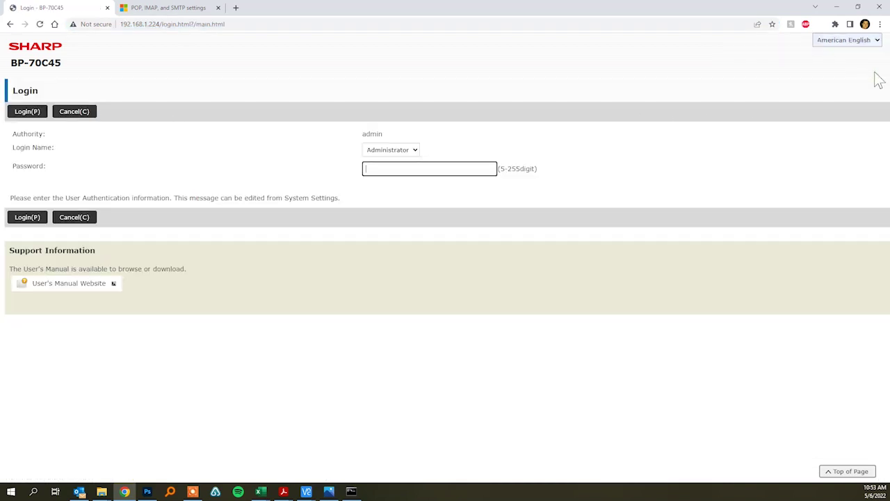
text(admin)
key(Return)
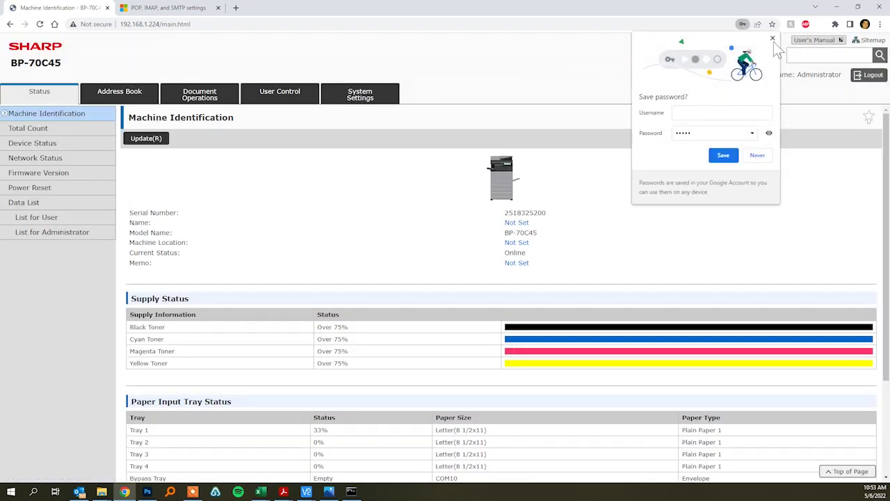
click(772, 38)
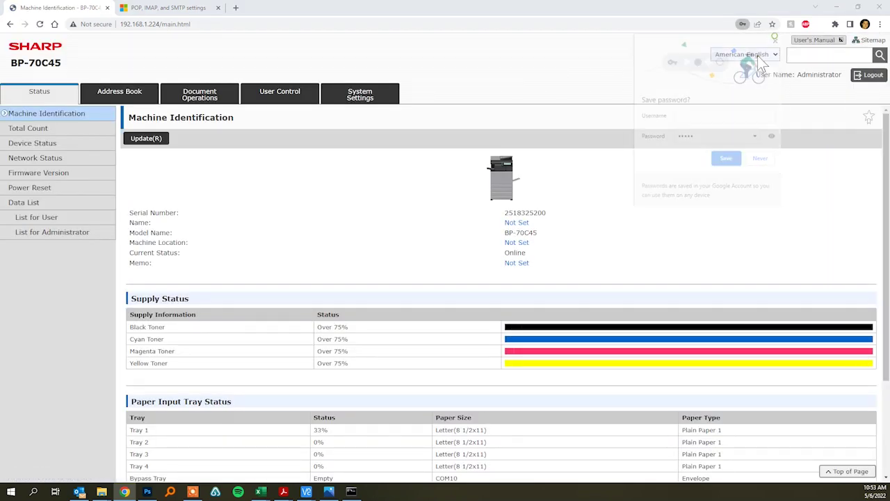
Go to System Settings' network Quick Settings and scroll to the empty DNS fields.
click(373, 102)
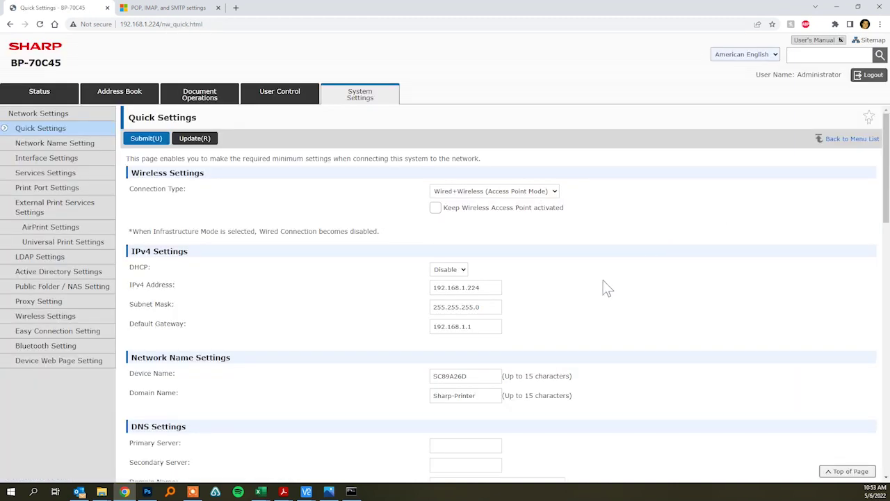
scroll(603, 285, down, 3)
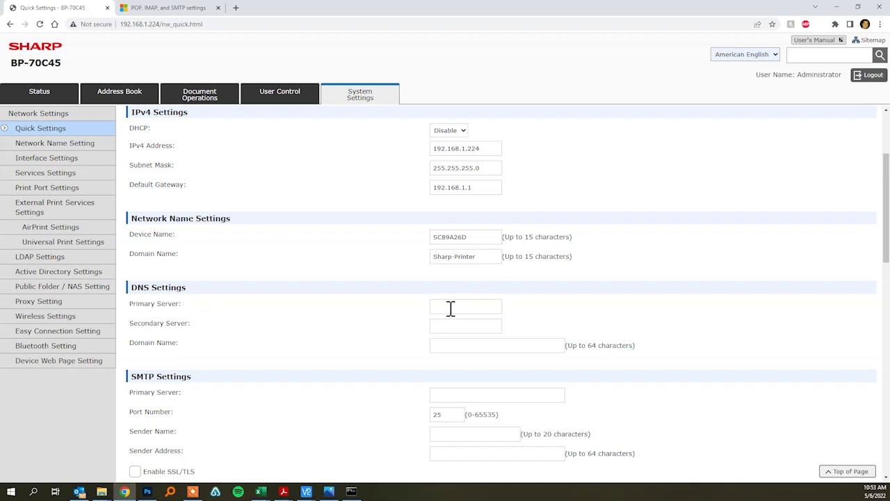
click(352, 492)
Run ipconfig /all and pick out the PC's DNS server address, 192.168.1.1.
text(ip)
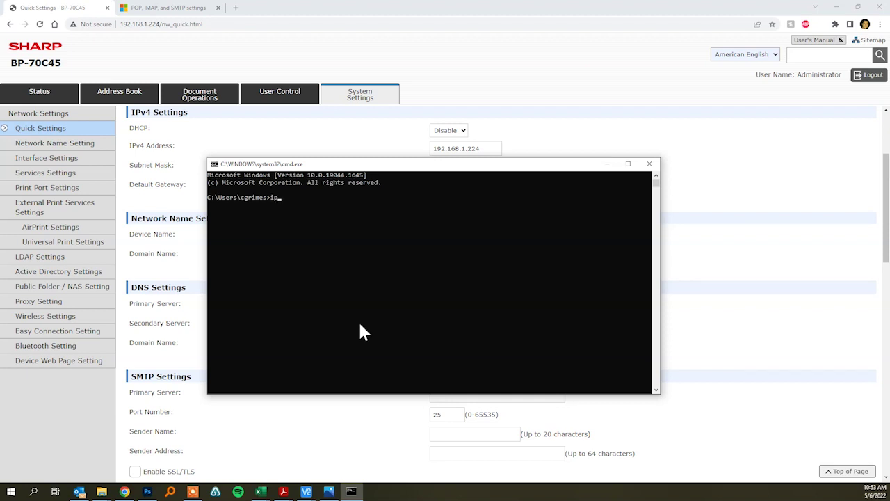
text(config /all)
key(Return)
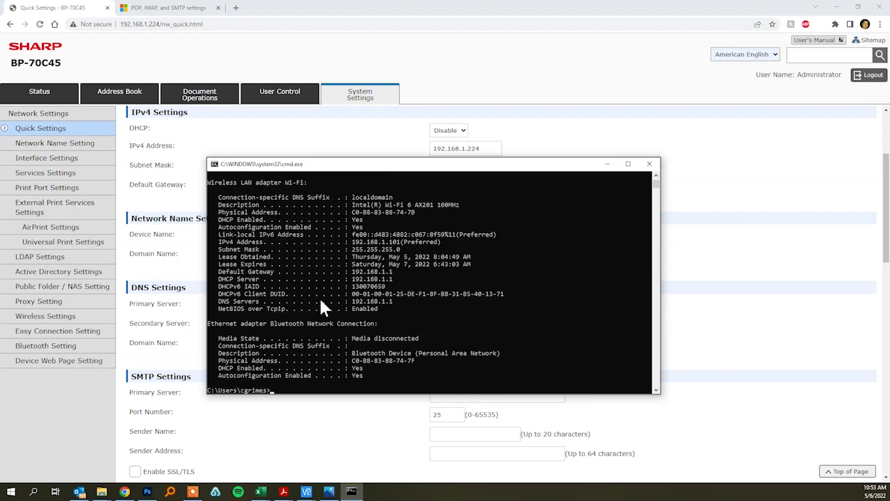
drag(350, 301, 398, 304)
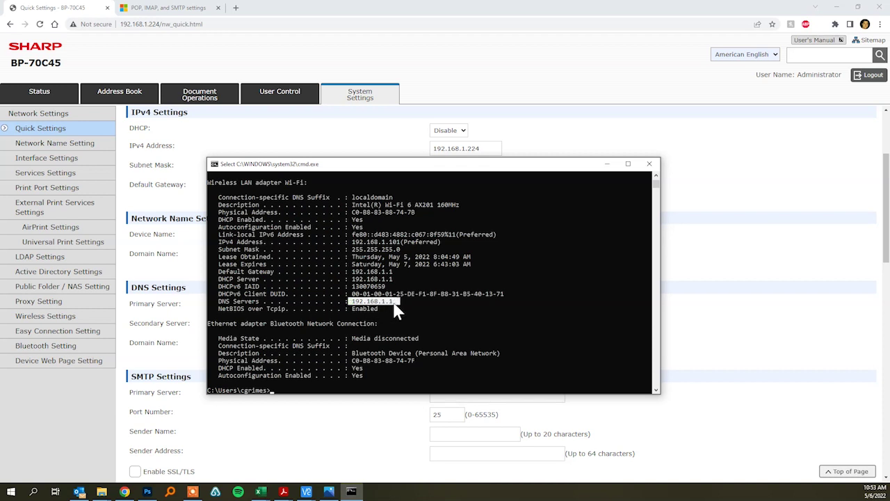
click(712, 255)
Enter DNS servers 192.168.1.1 and 8.8.8.8 with domain name 'domain'.
click(444, 305)
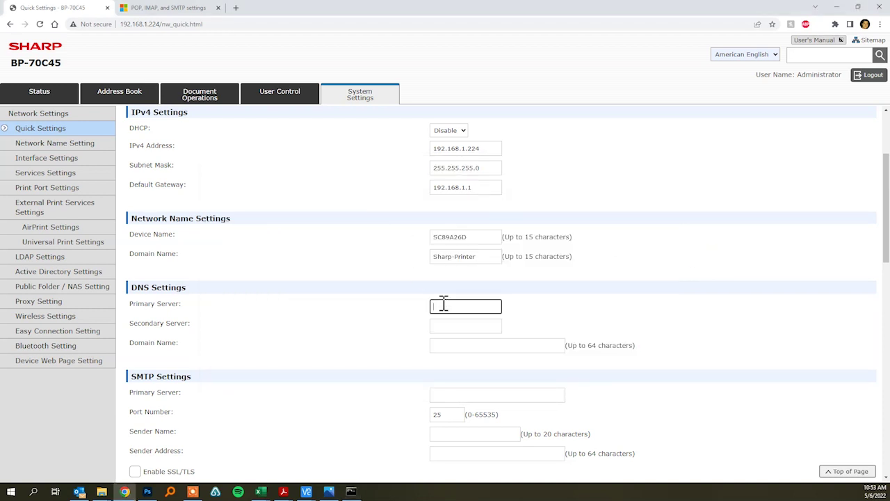
text(192.168.1.1)
key(Tab)
text(8.8.8.8)
key(Tab)
text(domain)
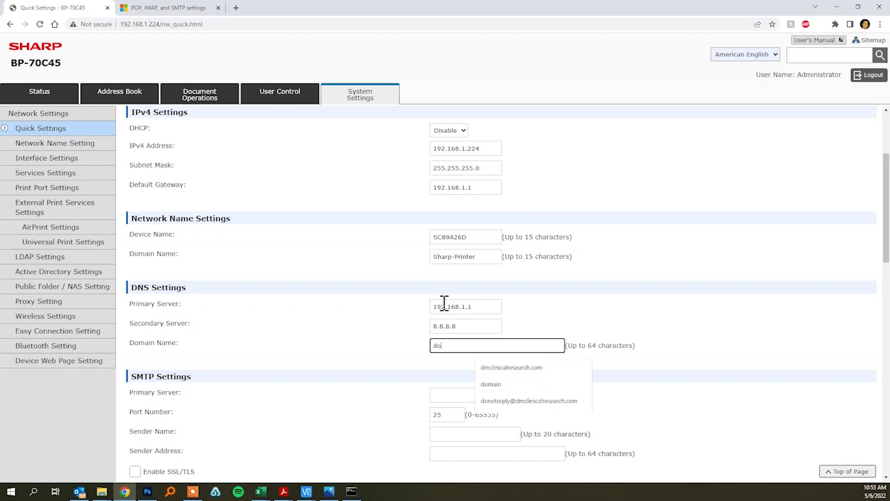
click(376, 348)
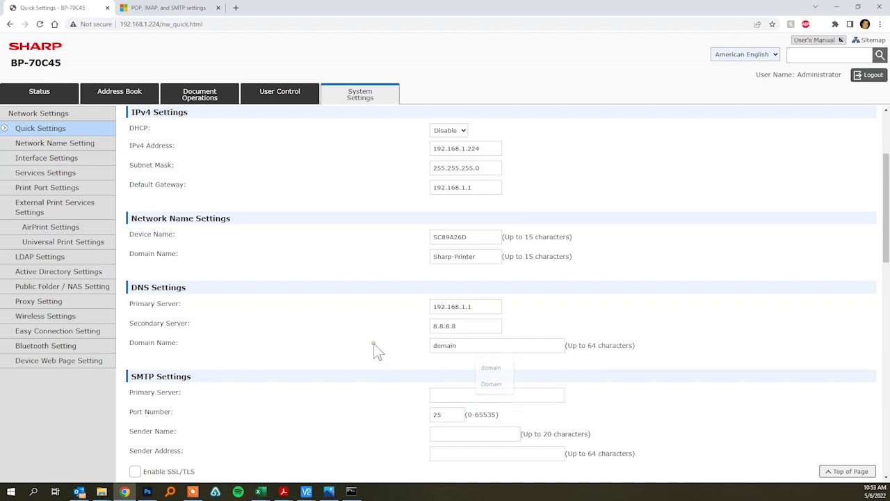
Set the SMTP primary server to smtp.office365.com on port 587.
scroll(378, 337, down, 2)
scroll(379, 338, down, 1)
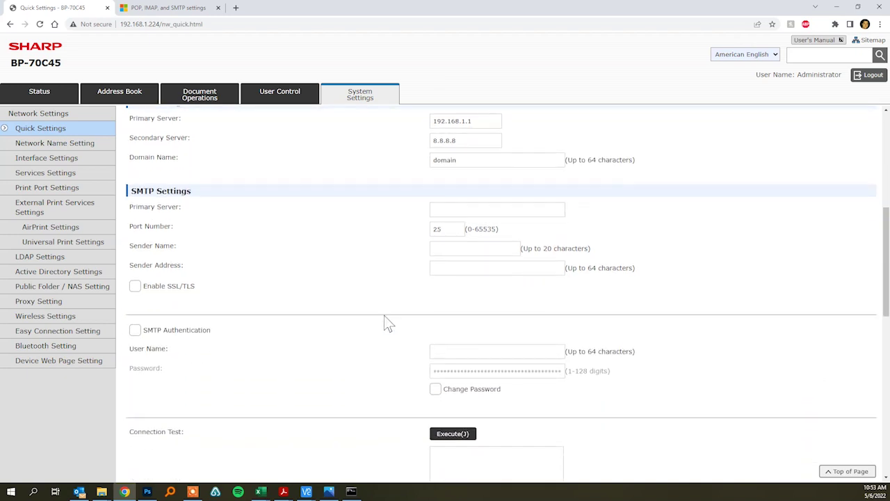
click(455, 210)
text(smt)
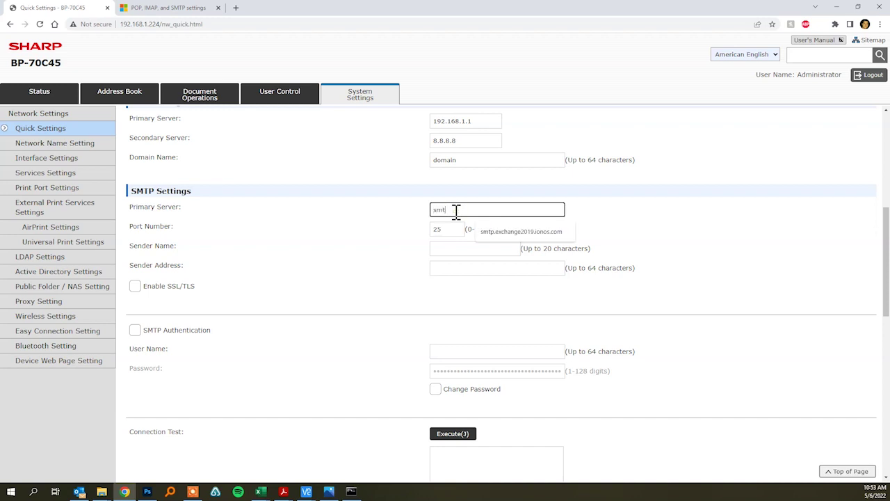
text(p.office365)
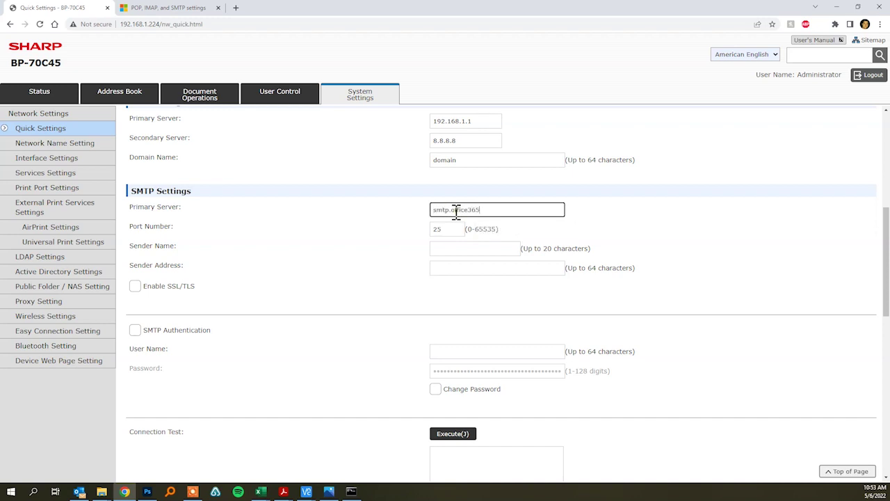
text(.com)
key(Tab)
text(5)
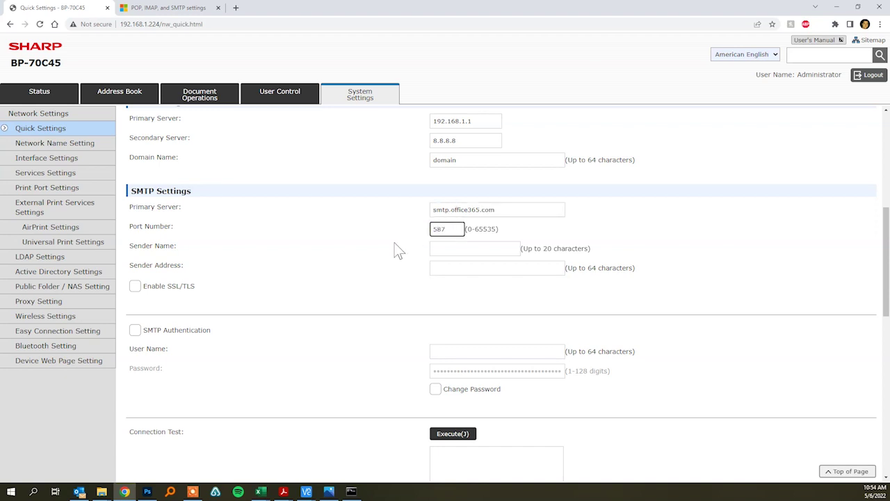
Fill in the sender e-mail address.
click(465, 249)
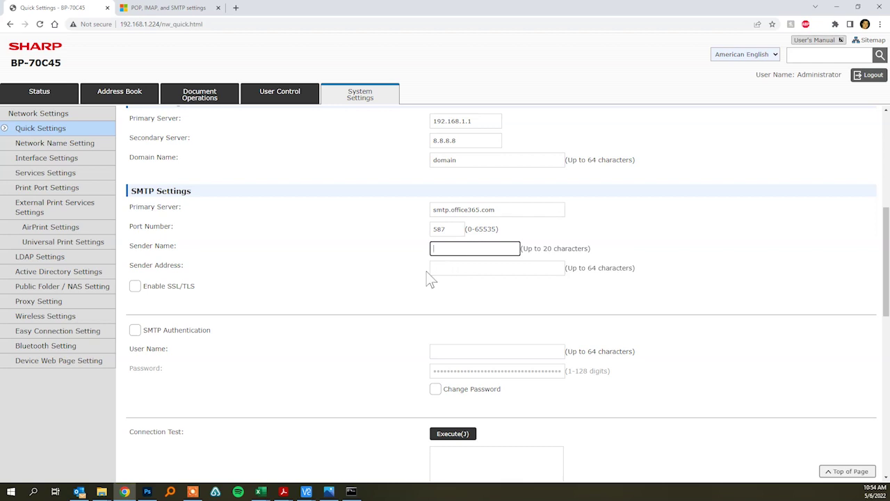
click(470, 271)
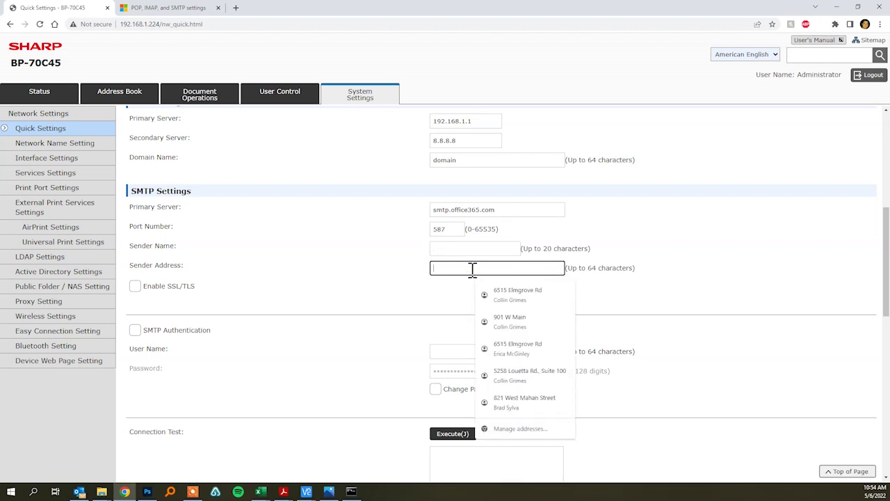
text(email)
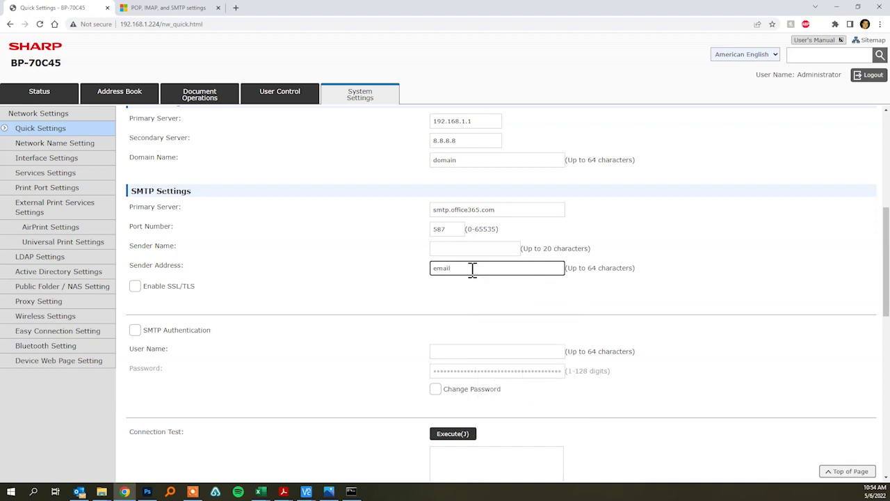
text(address@gmail.com)
Enable SSL/TLS and SMTP authentication, entering the account user name and password.
click(136, 287)
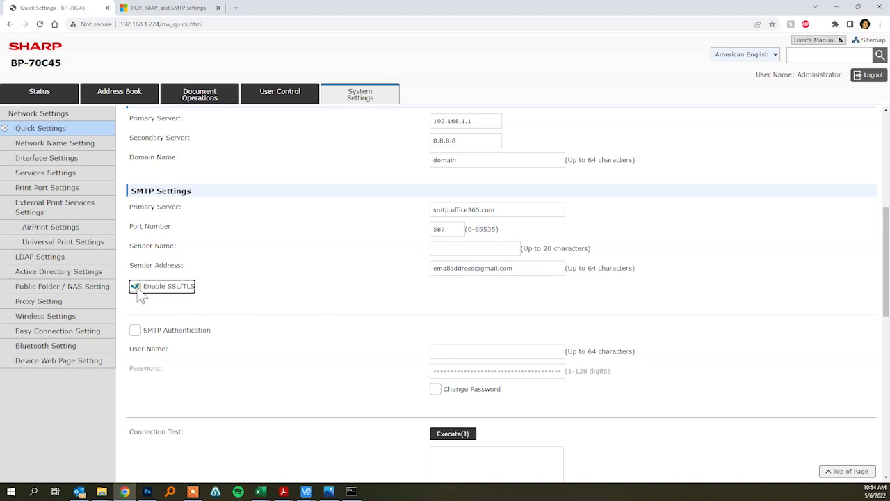
click(135, 332)
click(434, 389)
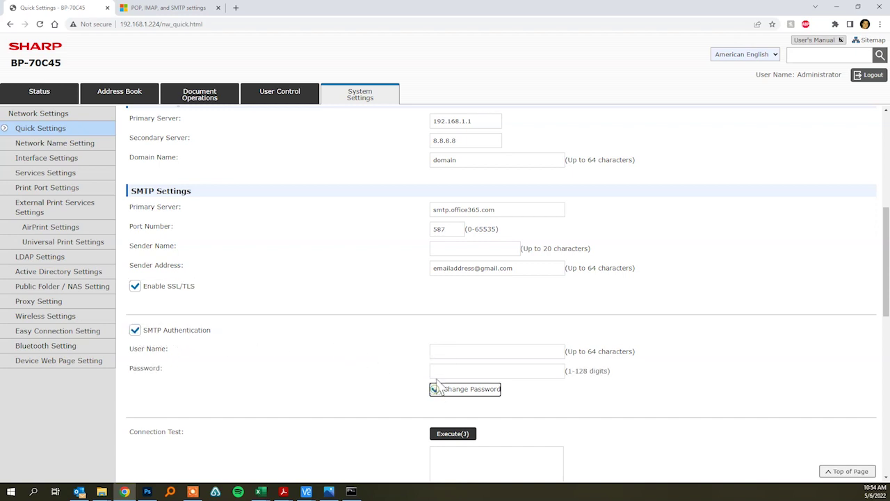
click(449, 355)
text(emailaddress@fake.com)
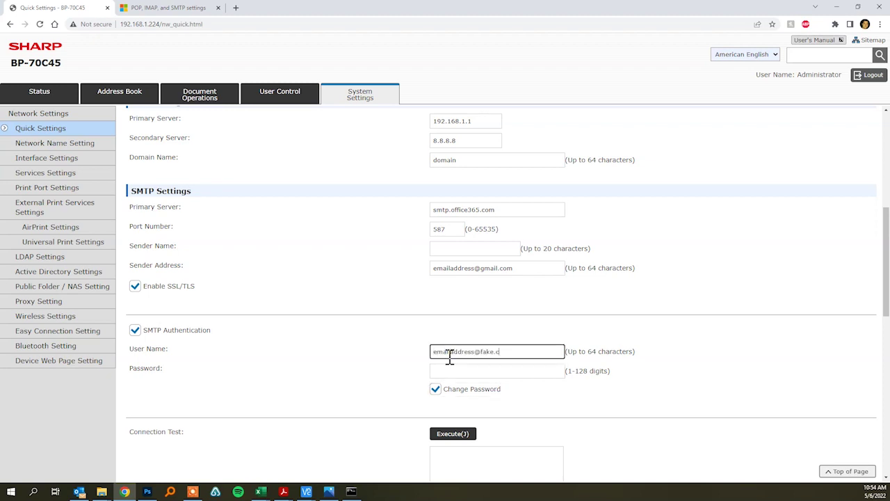
key(Tab)
text(************)
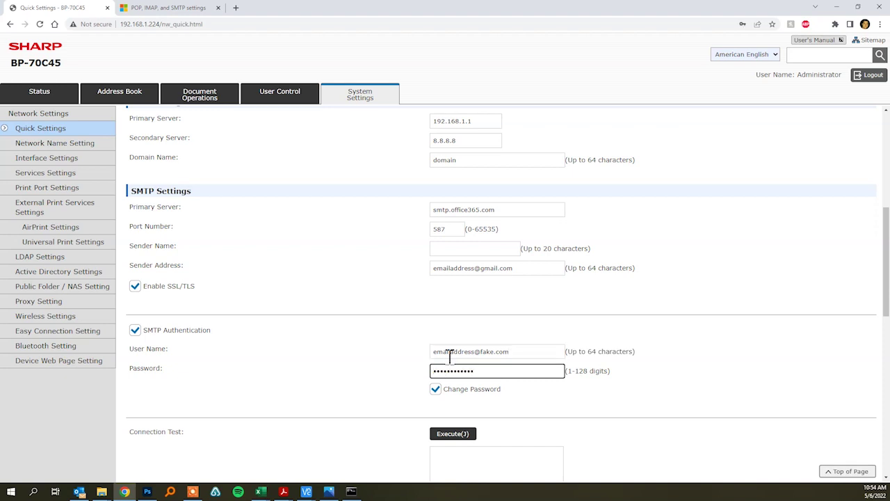
click(341, 371)
Submit the Quick Settings and choose Reboot Later.
scroll(340, 369, down, 2)
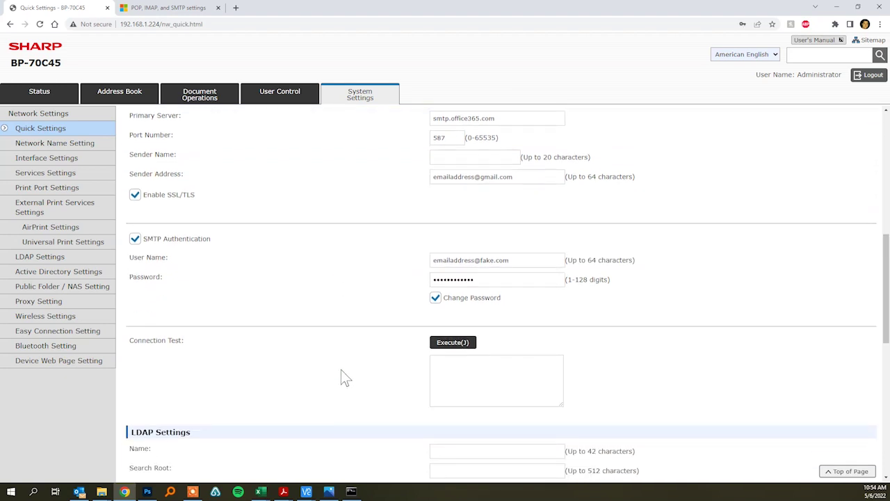
scroll(341, 370, up, 6)
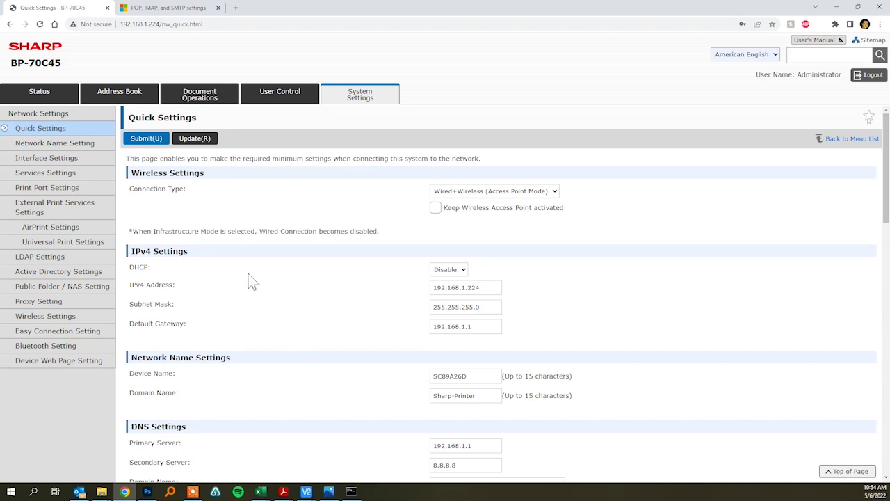
click(148, 139)
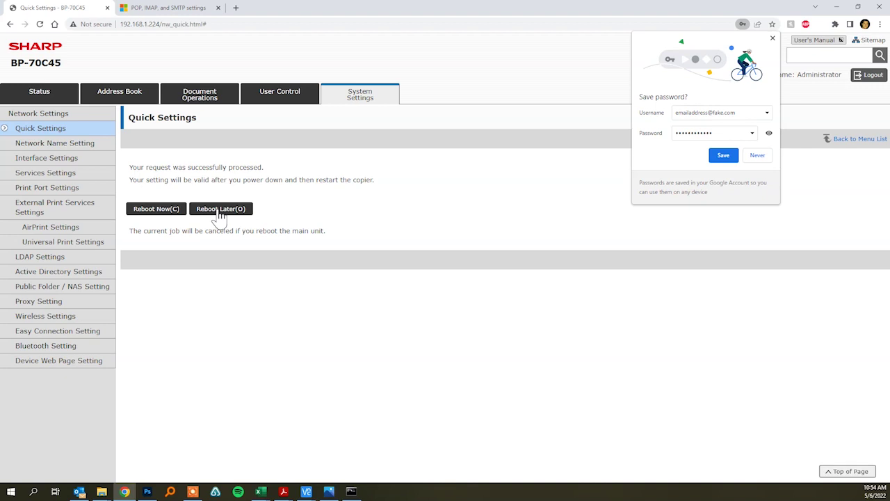
click(220, 209)
scroll(369, 312, down, 2)
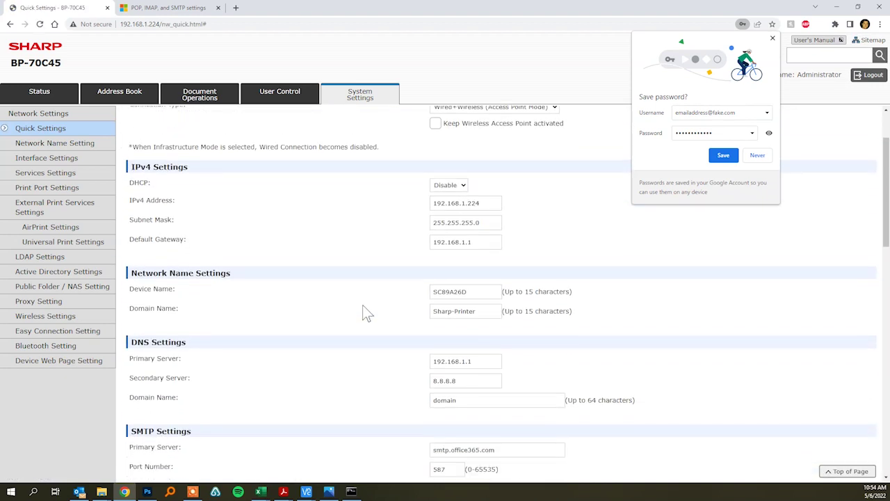
scroll(363, 306, down, 2)
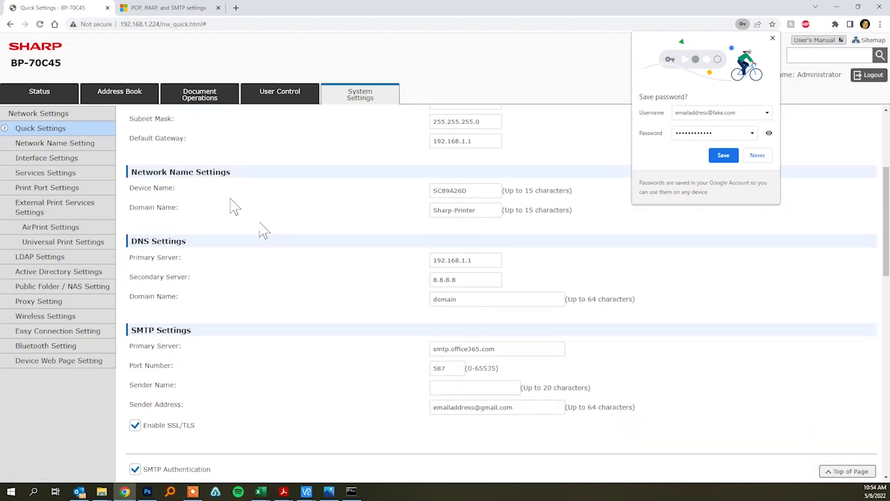
click(124, 98)
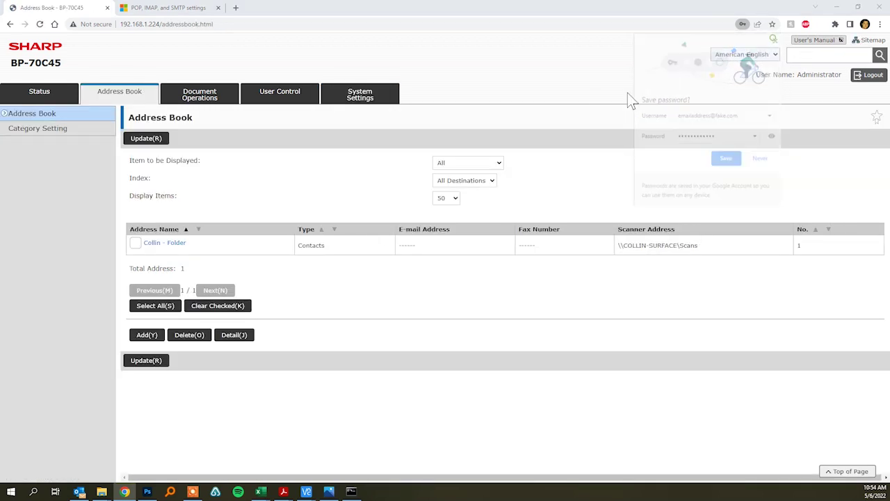
Add an address-book entry with the recipient's name and e-mail address, saved as number 2.
click(147, 336)
click(447, 225)
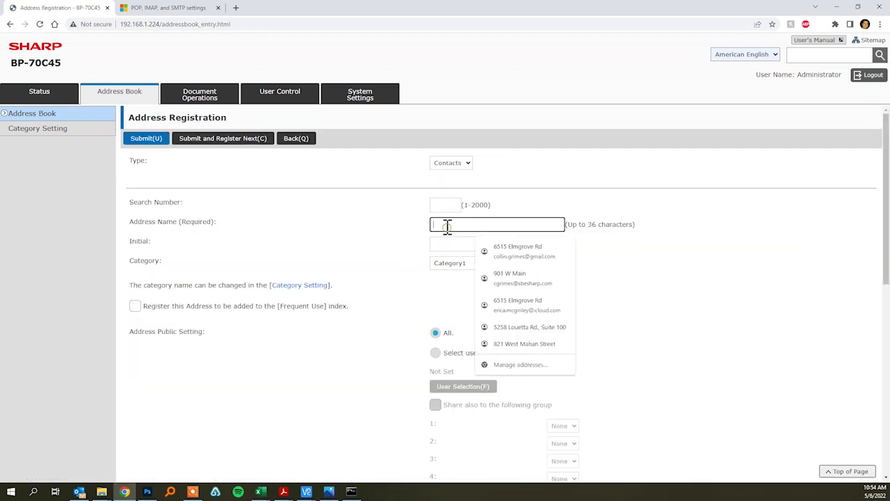
text(Collin)
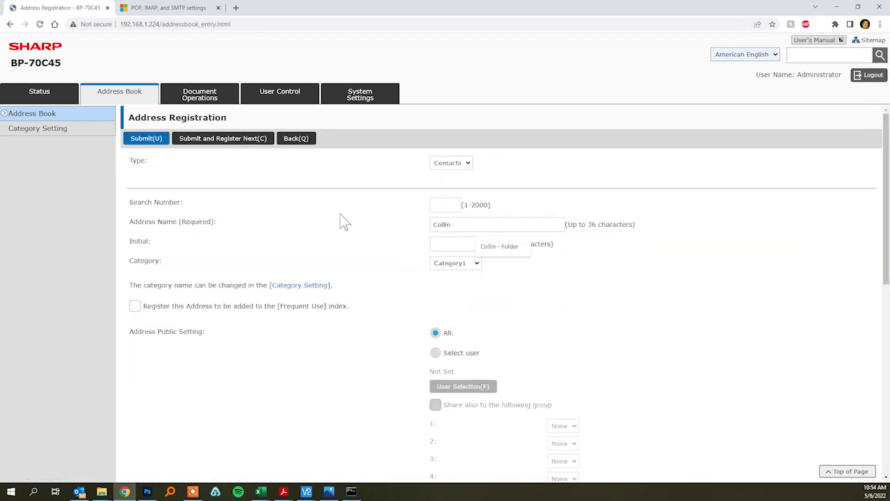
click(340, 222)
scroll(339, 240, down, 5)
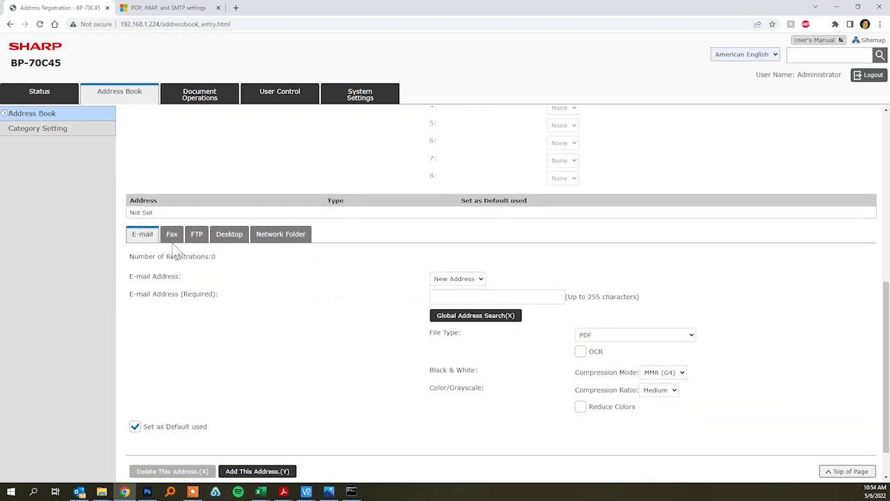
click(448, 298)
text(email)
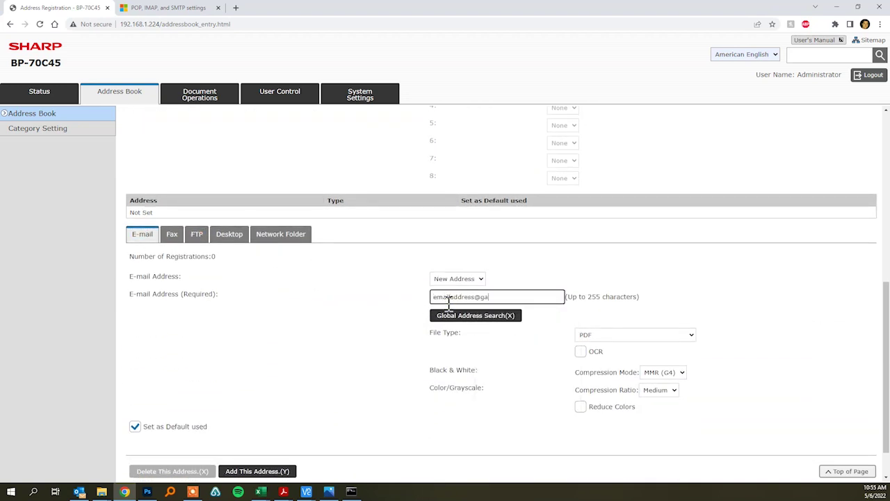
text(address@fake.com)
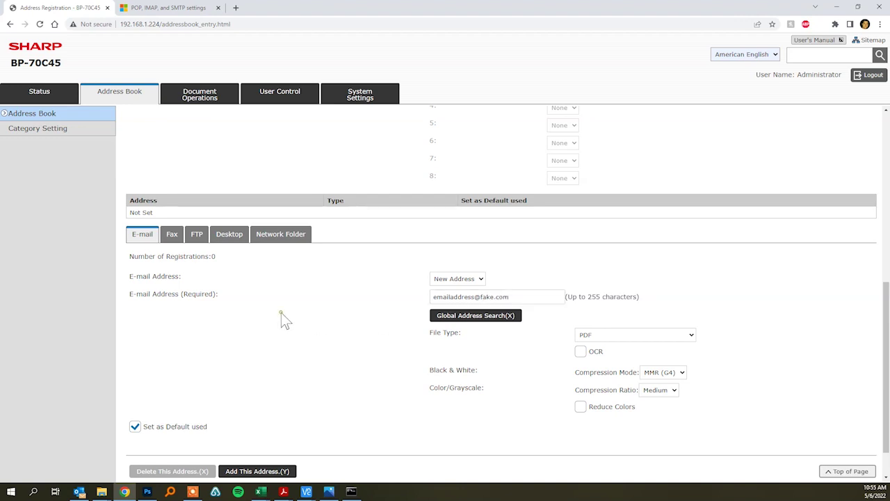
scroll(220, 381, down, 2)
click(146, 470)
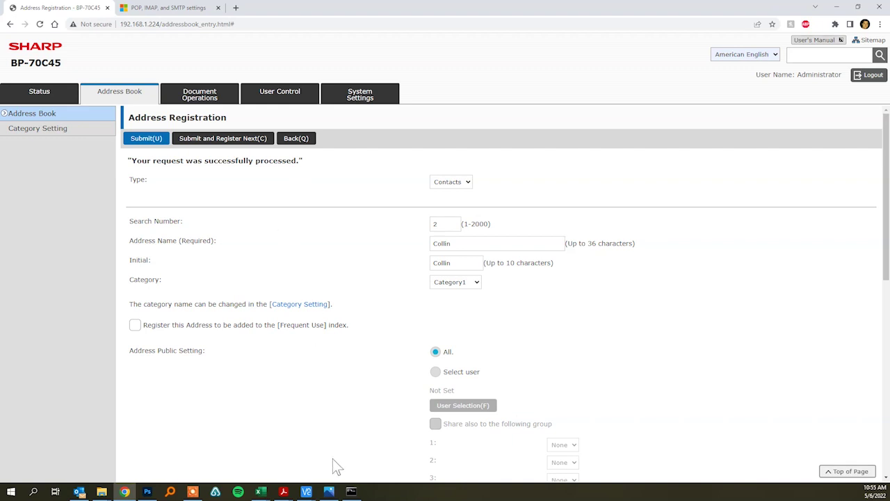
On the copier panel, go Home, open Scan, and pick the new e-mail contact as destination.
mouse_move(308, 492)
click(347, 452)
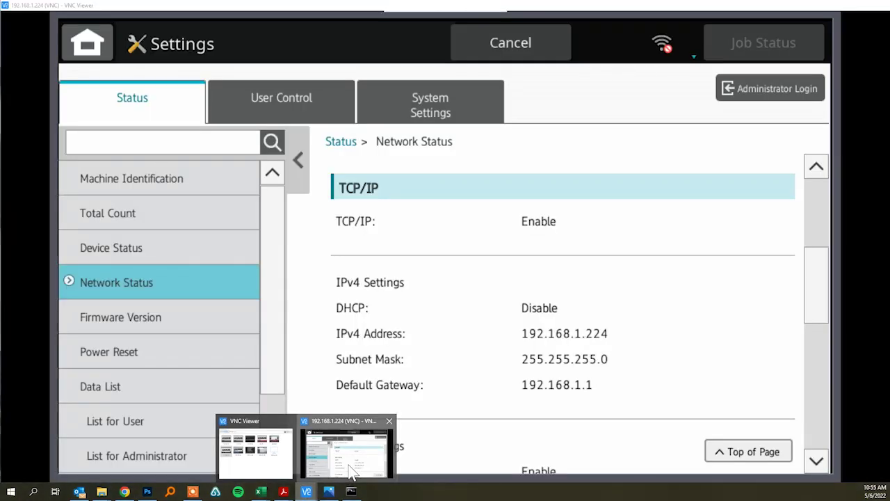
click(87, 42)
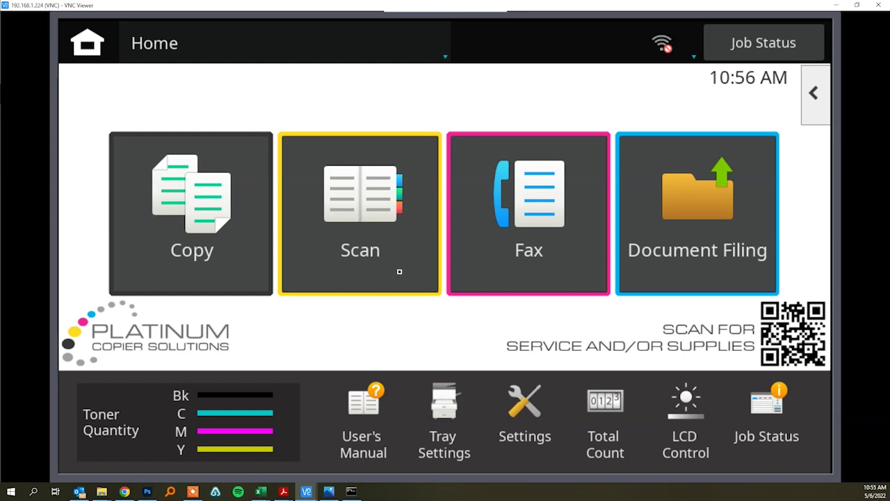
click(399, 272)
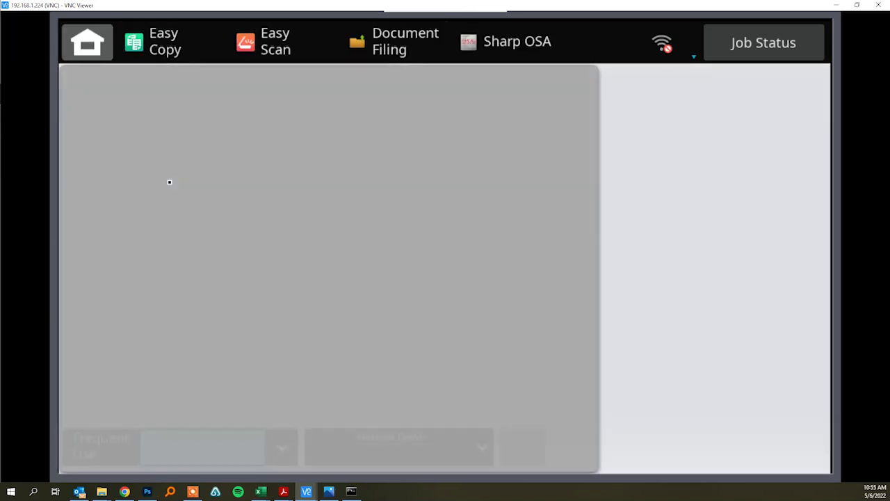
click(155, 216)
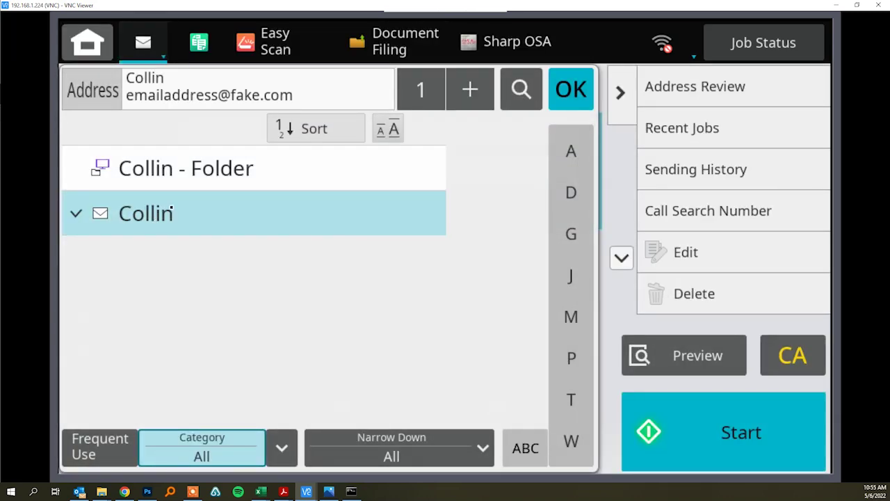